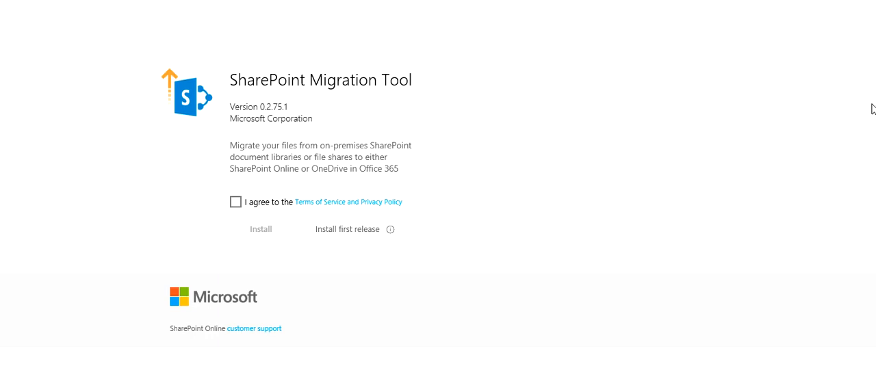
Agree to the Terms of Service and Privacy Policy for the SharePoint Migration Tool
click(236, 203)
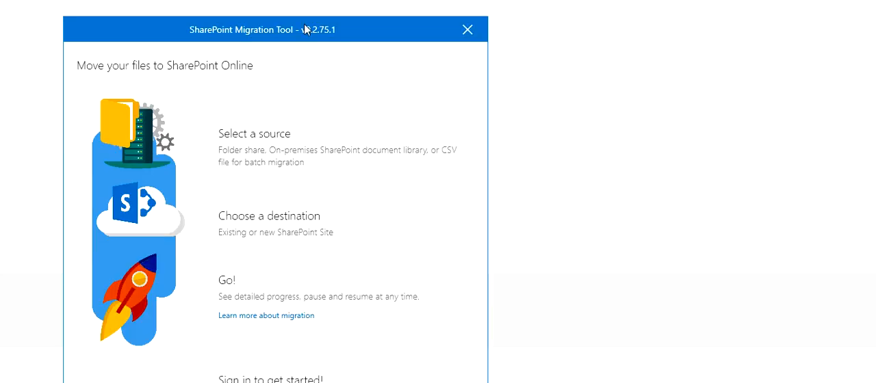
Reposition and resize the SharePoint Migration Tool window so that its sign-in option is within view
drag(305, 32, 312, 2)
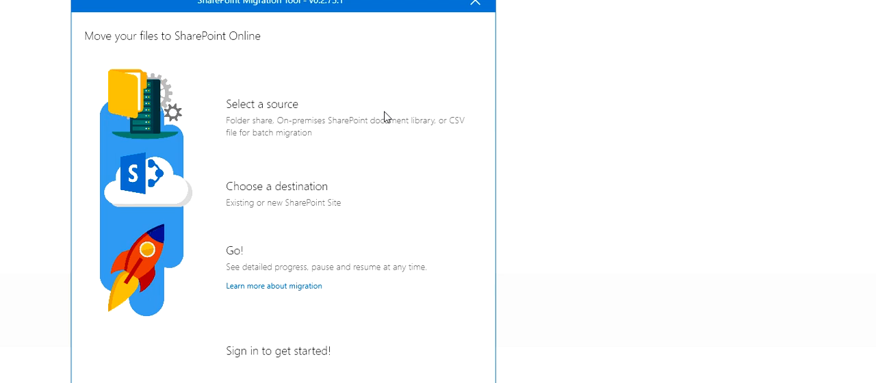
drag(339, 5, 603, 31)
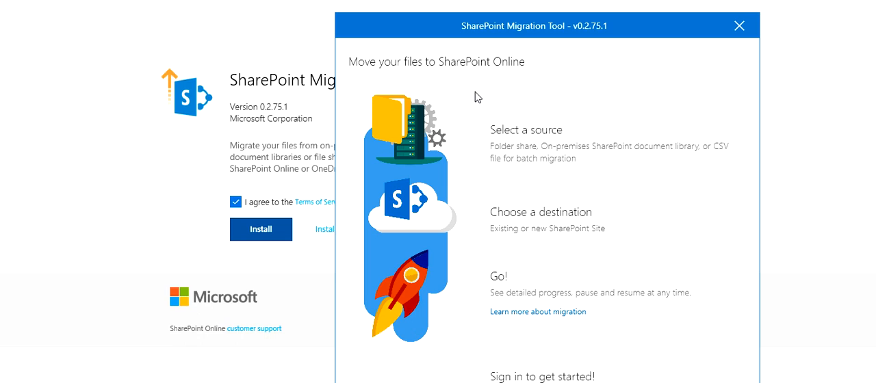
drag(469, 31, 350, 0)
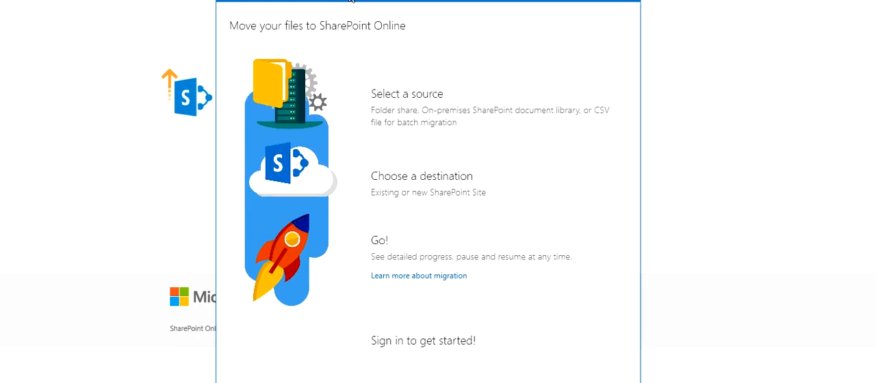
drag(435, 0, 438, 0)
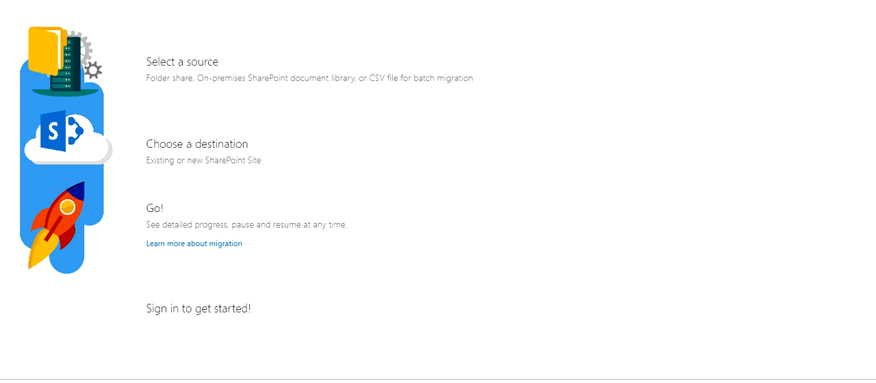
click(842, 0)
drag(566, 0, 541, 43)
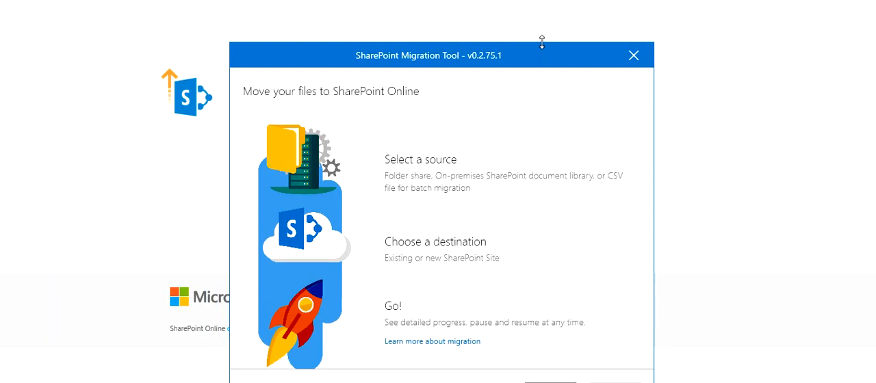
double_click(531, 55)
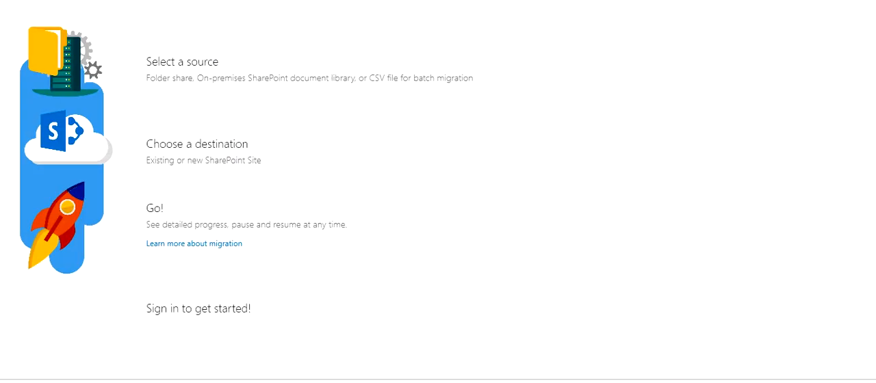
drag(480, 0, 517, 0)
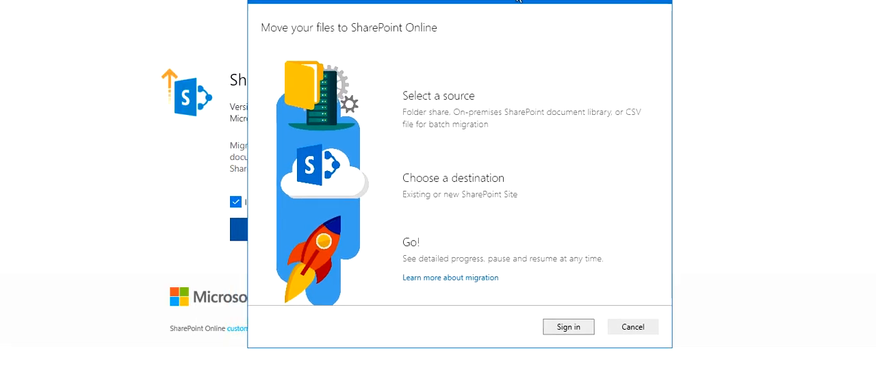
Start signing in to the migration tool and submit the Microsoft account's e-mail address
click(570, 331)
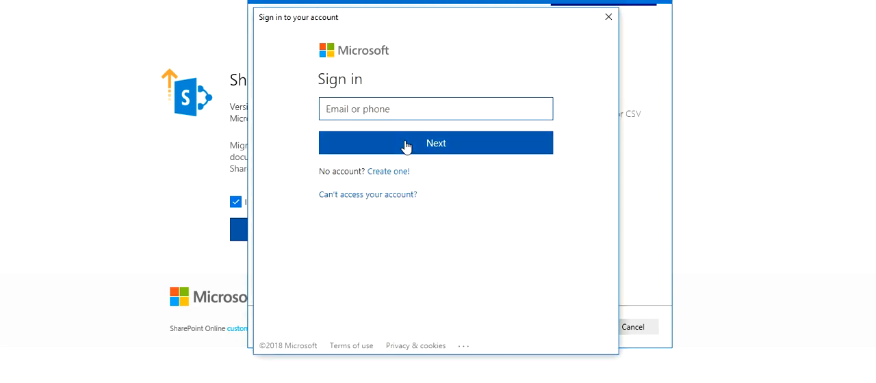
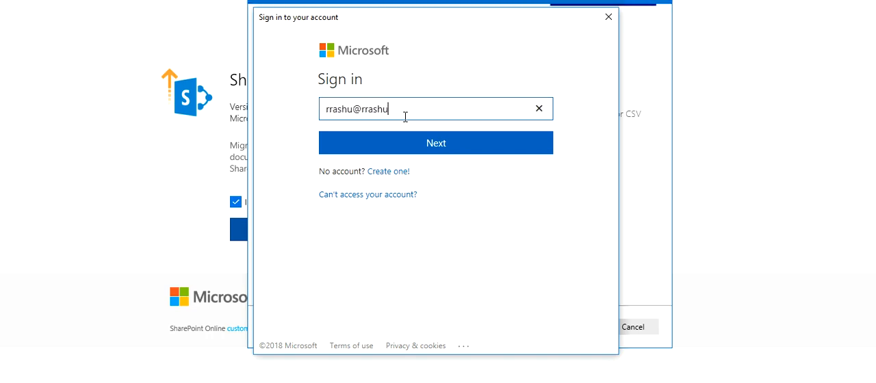
click(426, 145)
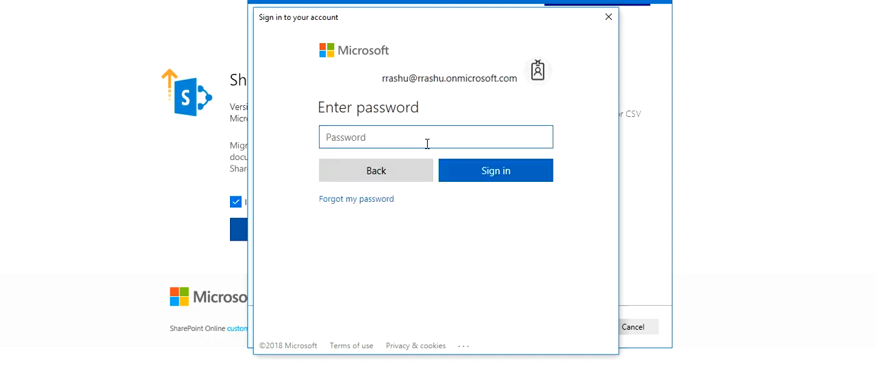
Enter the account password and sign in
key(Caps_Lock)
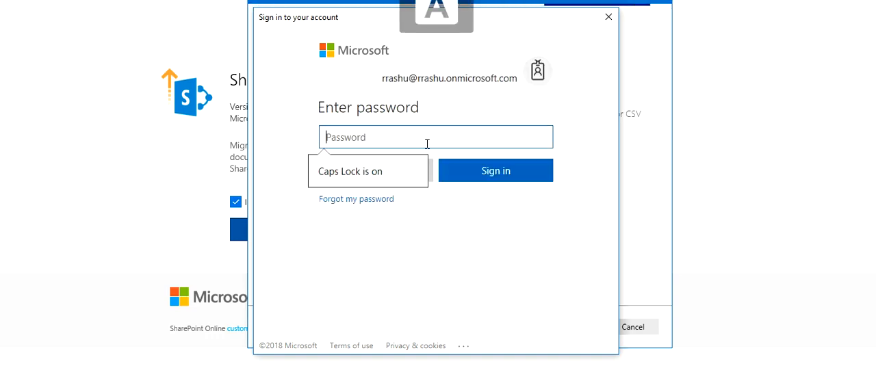
text(••••)
key(Caps_Lock)
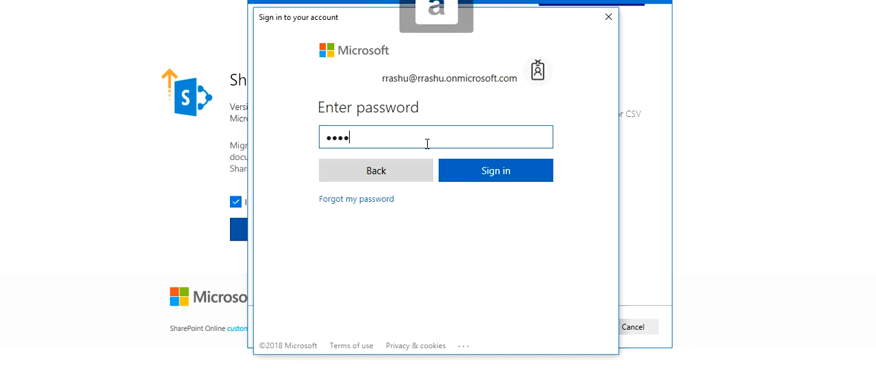
text(•••••)
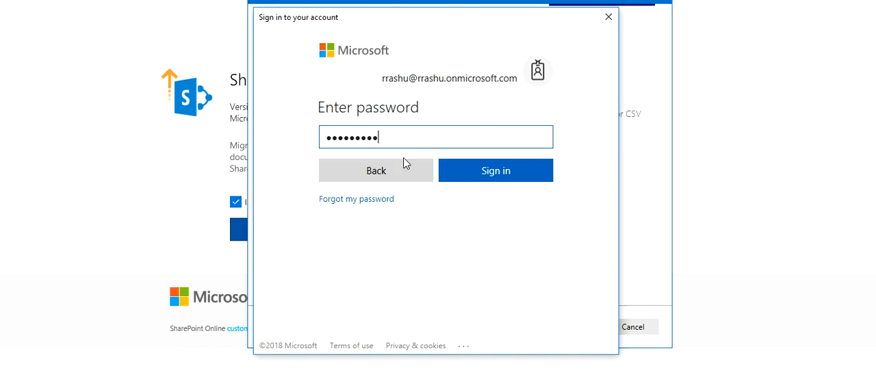
click(477, 178)
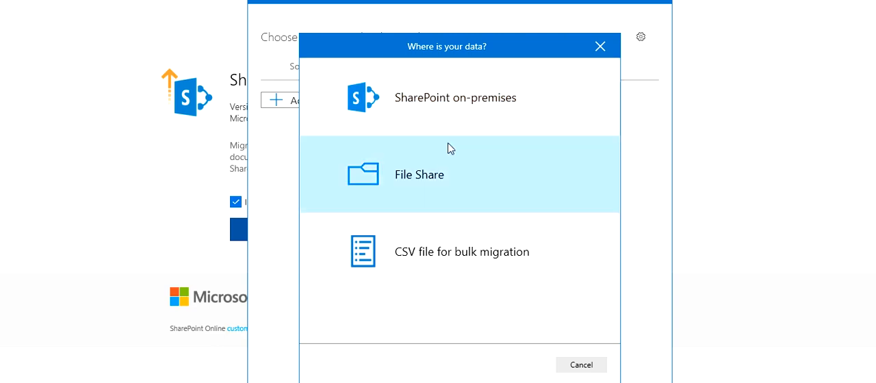
Choose File Share as the data source and set the folder to migrate to C:\Users\User\Documents\migrate
click(444, 176)
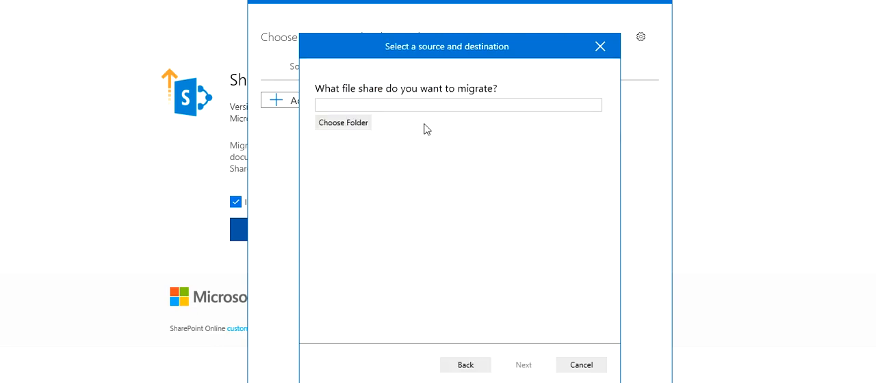
click(419, 105)
right_click(418, 104)
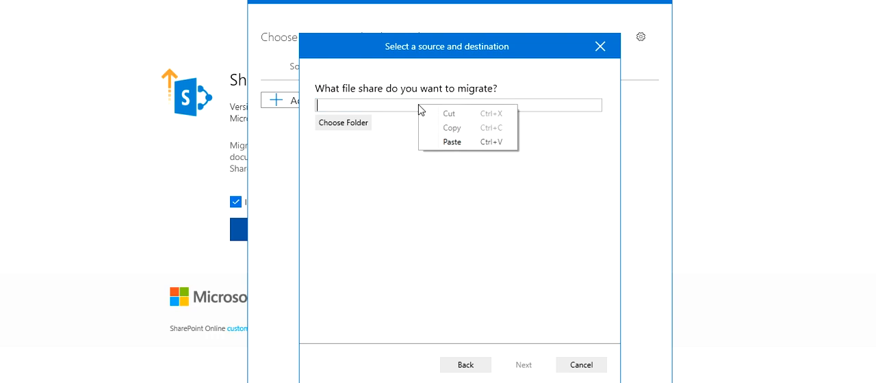
click(439, 144)
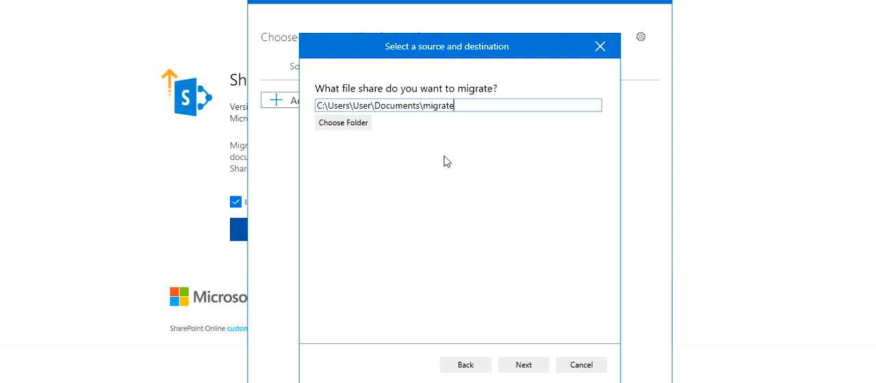
click(534, 366)
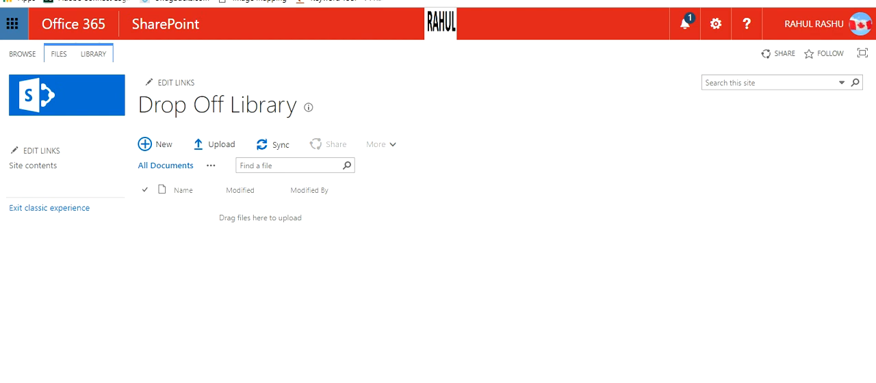
Copy the SharePoint site's address from the browser and enter the Pub site's URL as the migration destination
right_click(171, 2)
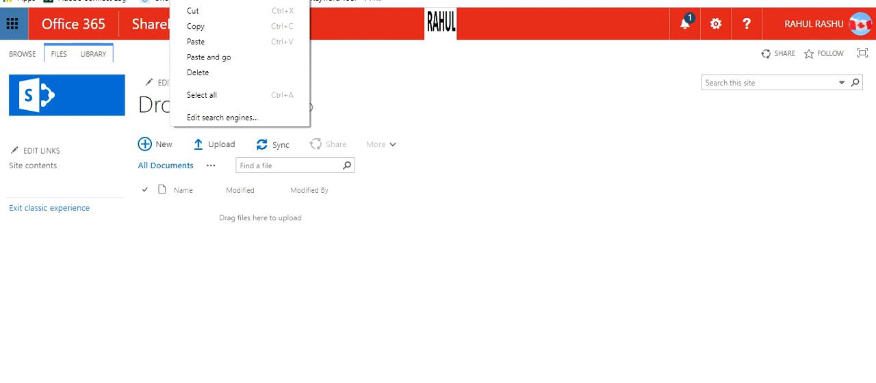
click(209, 30)
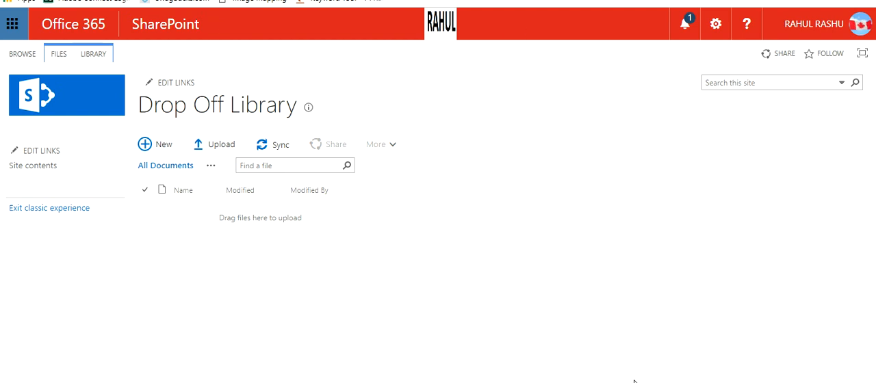
key(alt+Tab)
click(430, 163)
right_click(430, 163)
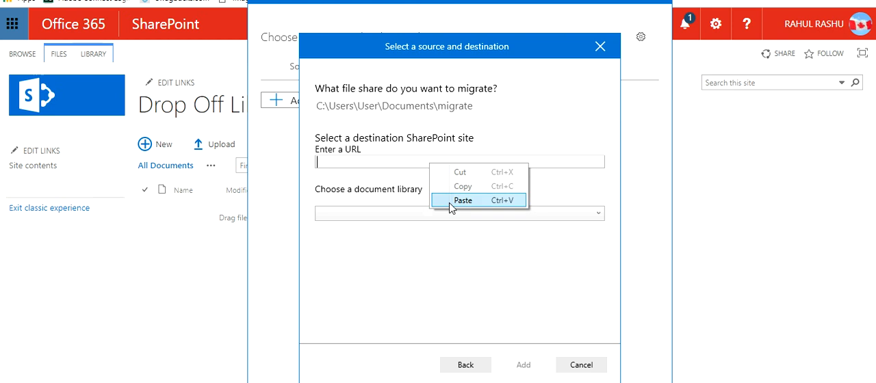
click(449, 202)
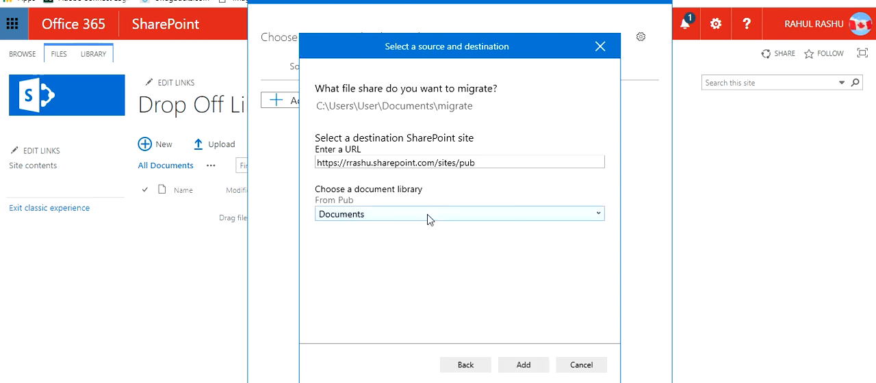
Choose Drop Off Library as the destination document library and add the migration task
click(439, 219)
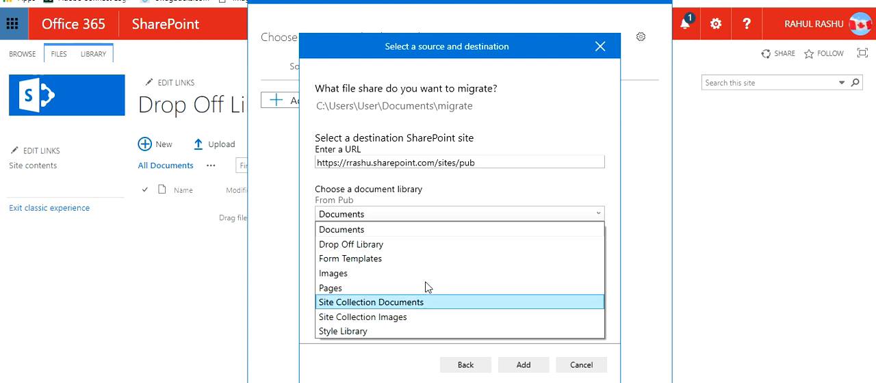
click(421, 248)
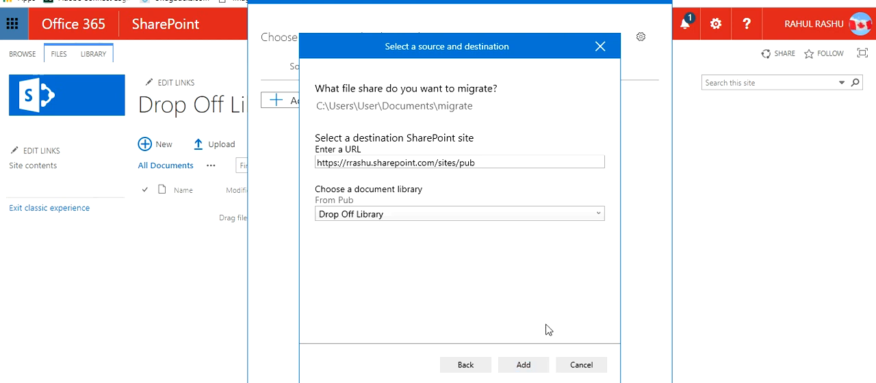
click(523, 365)
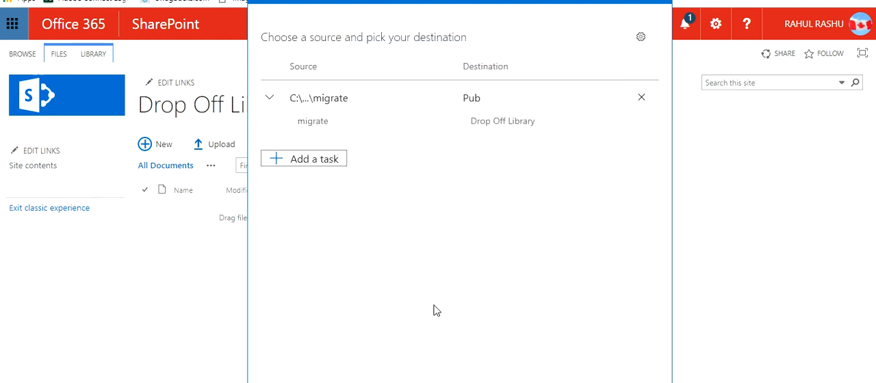
Open the migration settings and try out the option that excludes hidden files, leaving it off
drag(501, 0, 533, 0)
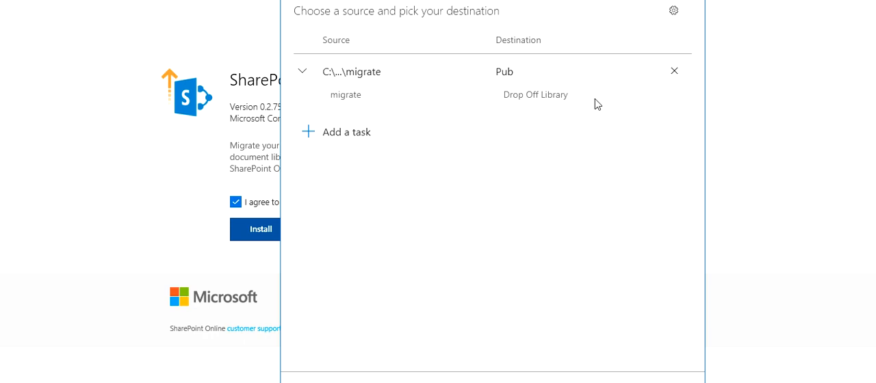
click(674, 12)
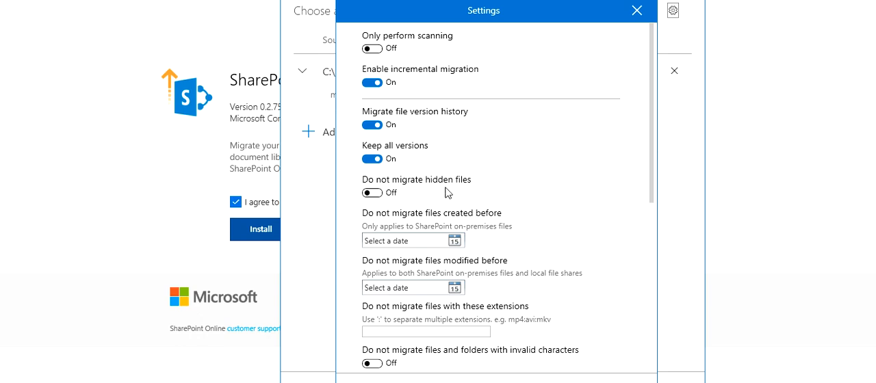
click(373, 194)
click(373, 194)
Review the file filter, permission, user mapping, working folder and Azure storage settings, and close the settings without changing them
scroll(431, 230, down, 1)
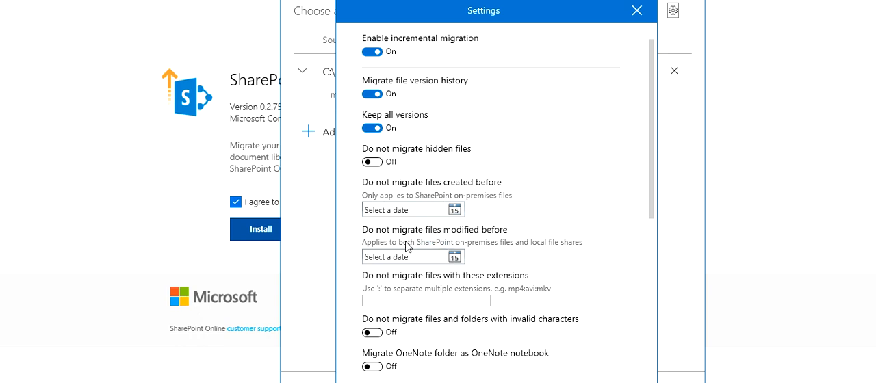
scroll(406, 240, up, 1)
scroll(406, 240, down, 1)
click(449, 298)
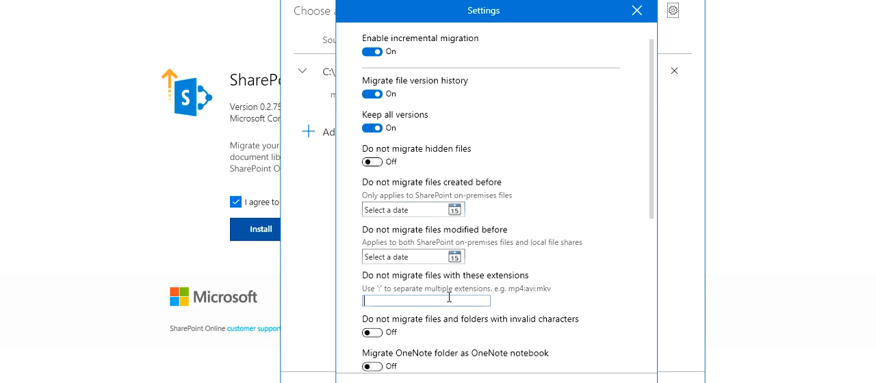
scroll(450, 298, down, 1)
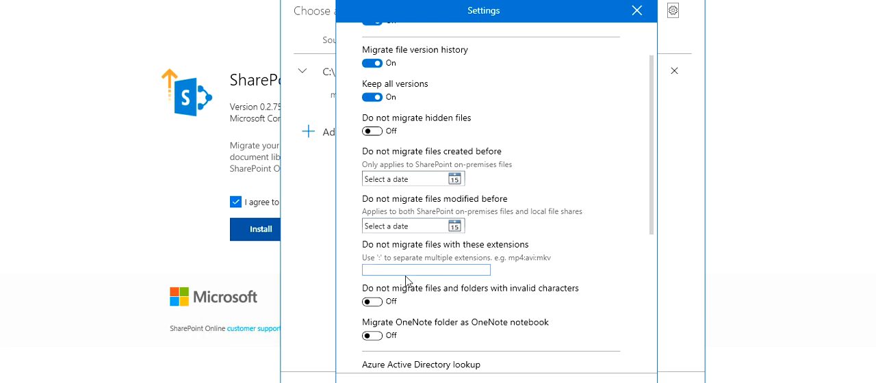
scroll(406, 281, down, 1)
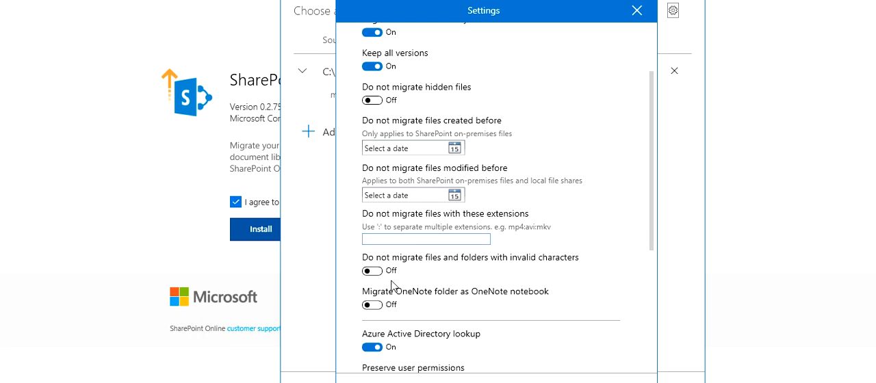
scroll(391, 284, down, 1)
scroll(395, 286, down, 1)
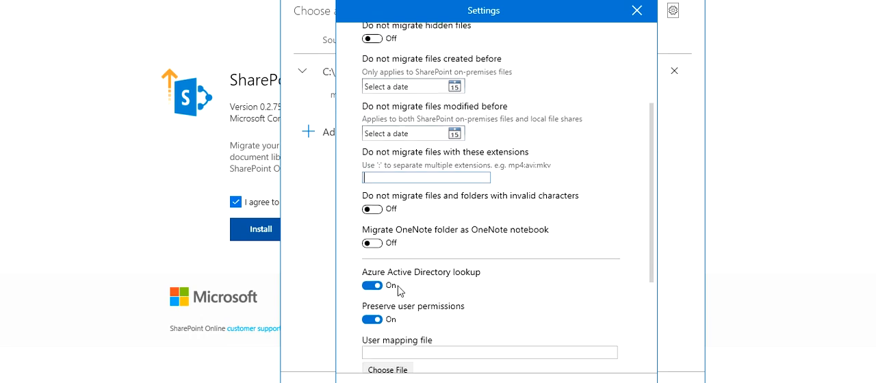
scroll(400, 292, down, 1)
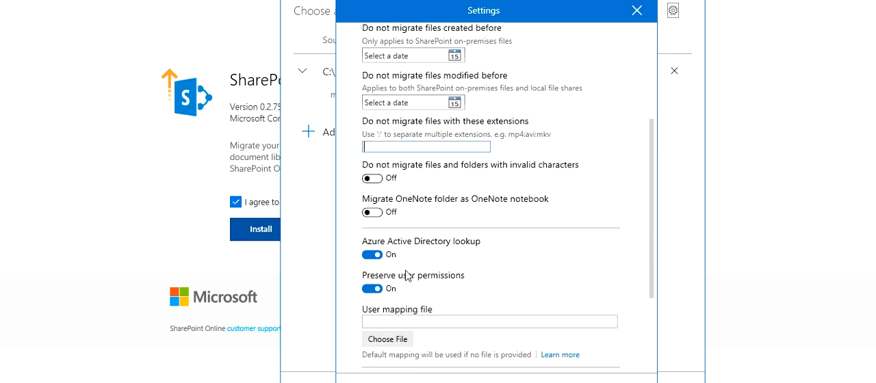
scroll(408, 277, down, 1)
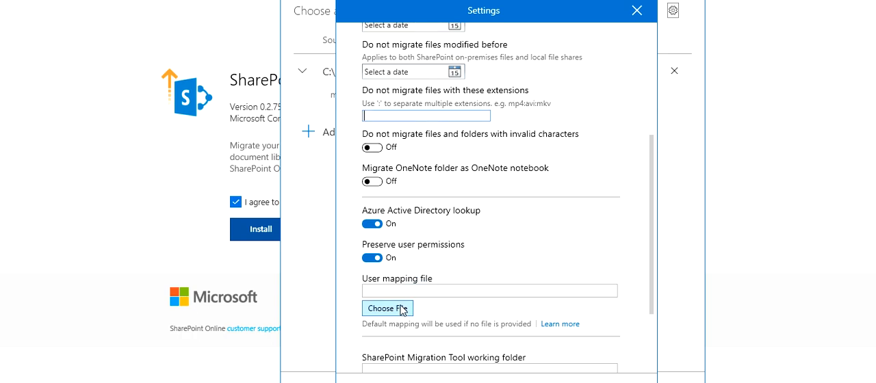
scroll(402, 310, down, 1)
scroll(395, 255, down, 2)
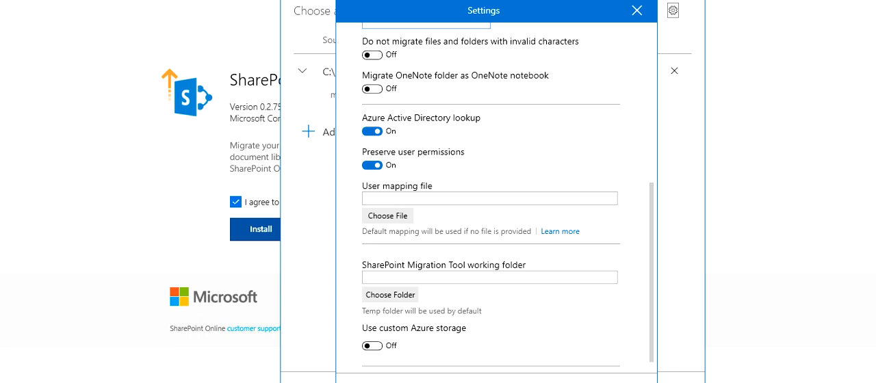
click(495, 382)
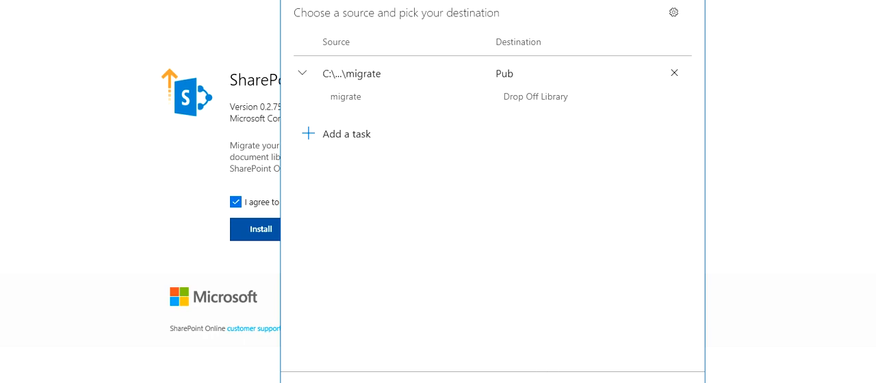
Run the migration of the migrate folder to the Pub site and decline keeping it for future incremental runs
drag(505, 0, 505, 2)
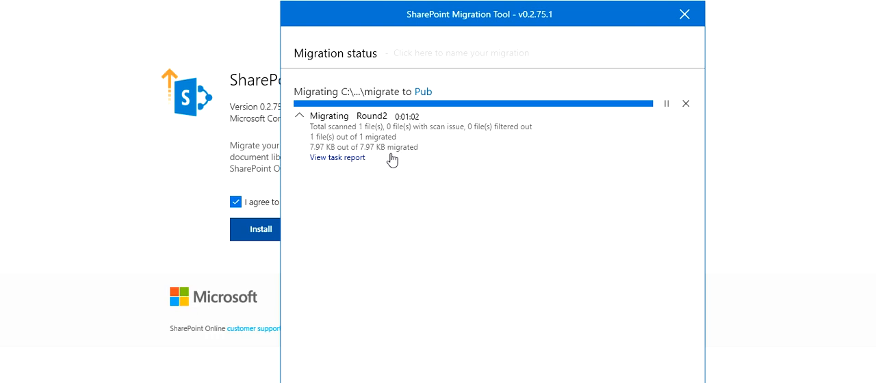
click(363, 159)
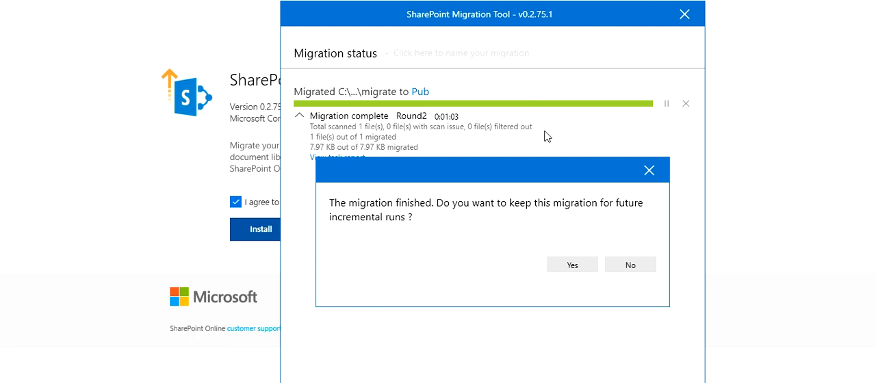
click(631, 266)
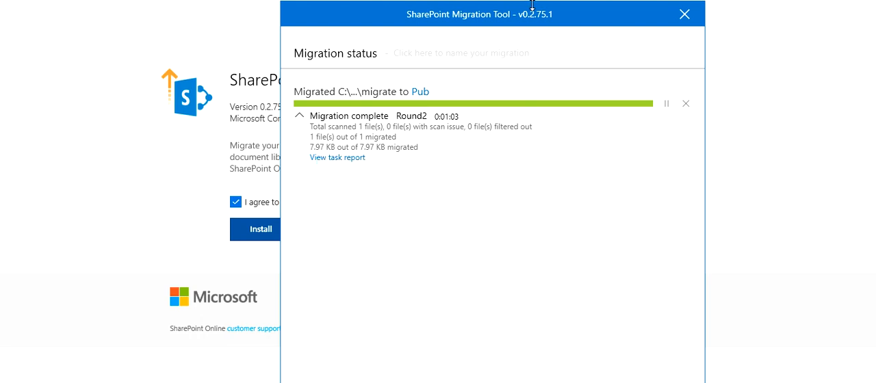
Open the folder with the migration reports and open SummaryReport.csv
drag(529, 6, 530, 0)
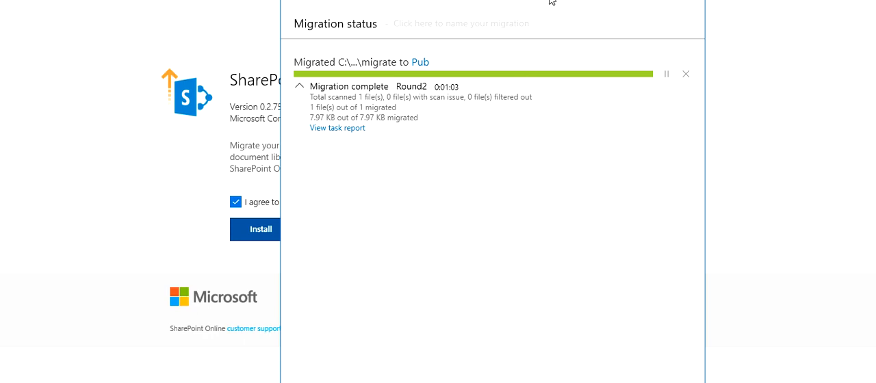
mouse_move(555, 2)
mouse_down()
mouse_move(550, 100)
mouse_move(562, 0)
mouse_up()
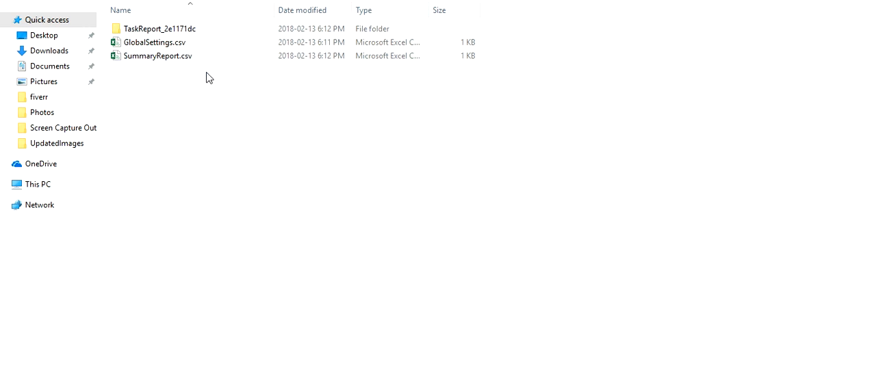
click(164, 59)
double_click(164, 60)
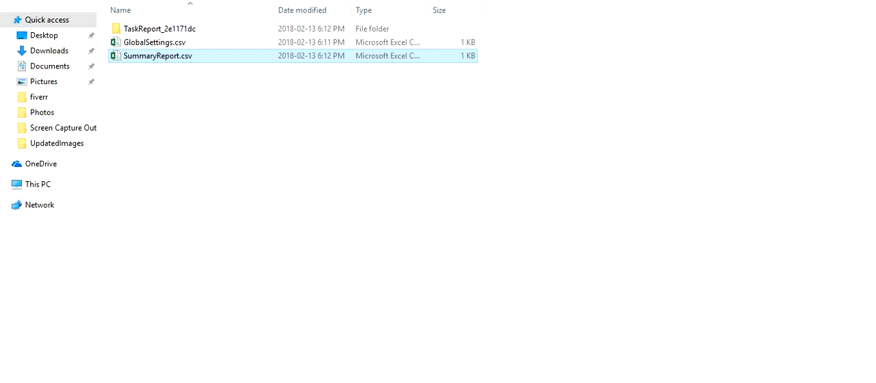
Return from the report folder to the migration status in the SharePoint Migration Tool
key(alt+Tab)
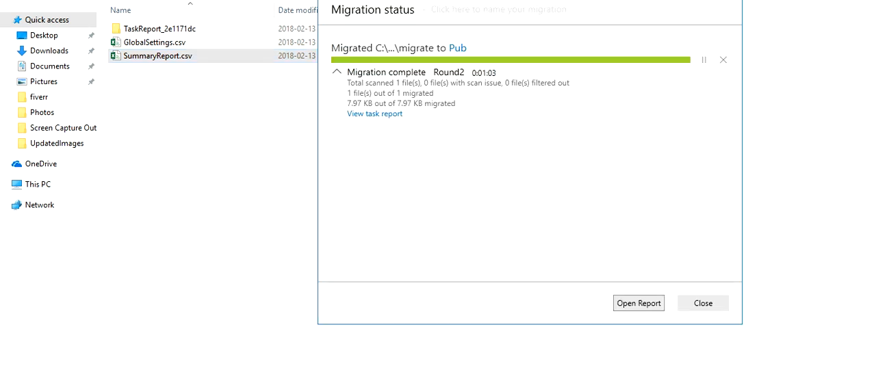
click(239, 196)
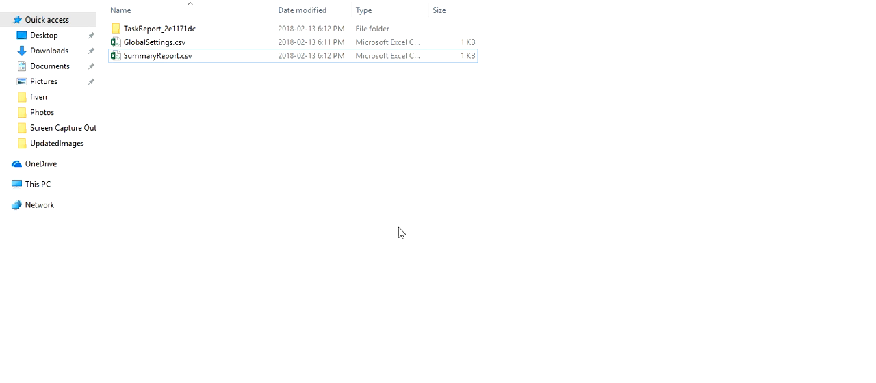
key(alt+Tab)
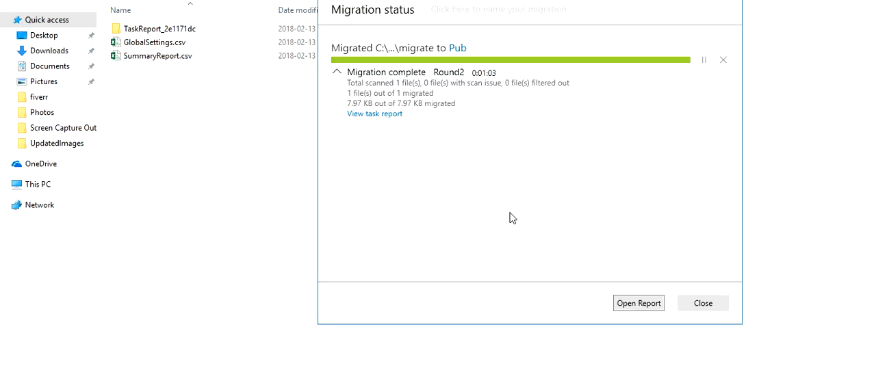